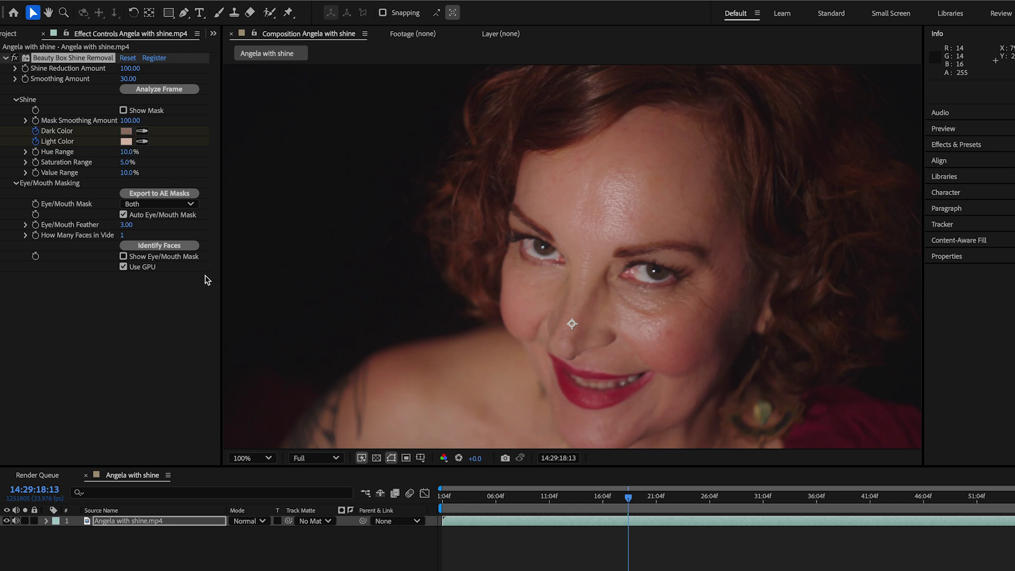
Turn Auto Eye/Mouth Mask off and back on to compare the render, leaving it enabled.
left_click(124, 215)
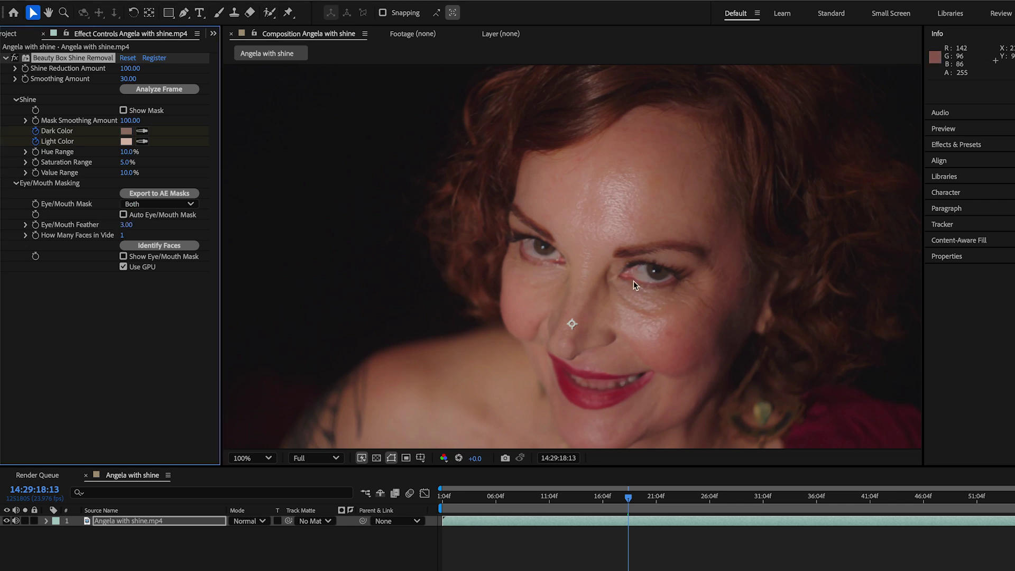
left_click(123, 214)
left_click(124, 215)
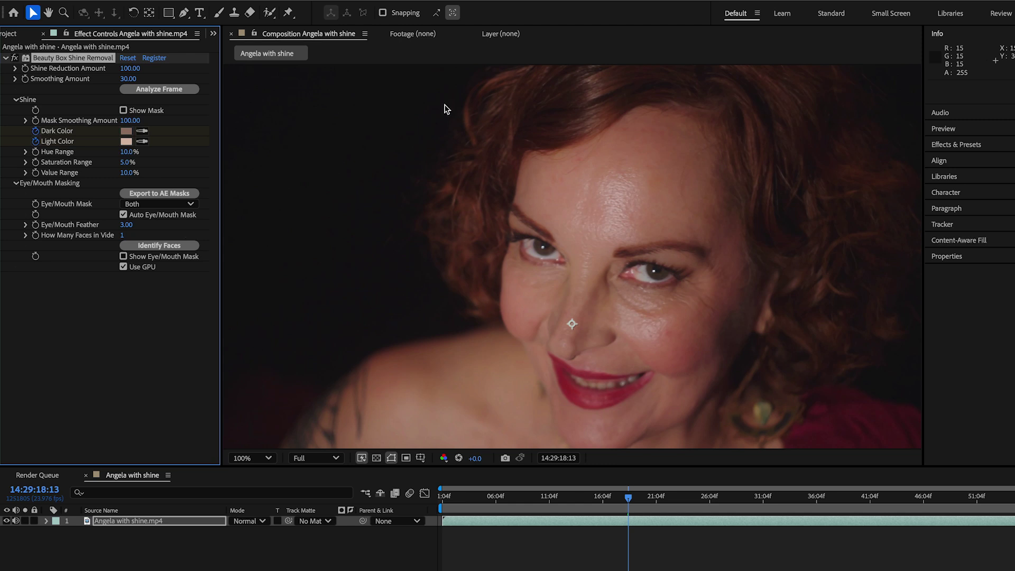
Run Identify Faces, preview the clip at earlier and later frames, and let detection process all frames.
left_click(164, 249)
left_click(164, 248)
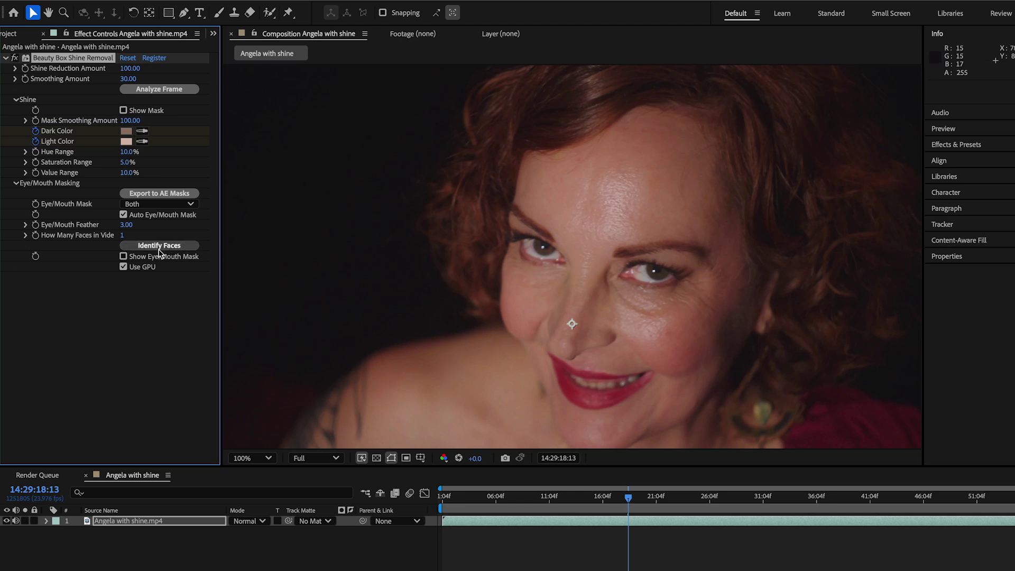
left_click(159, 249)
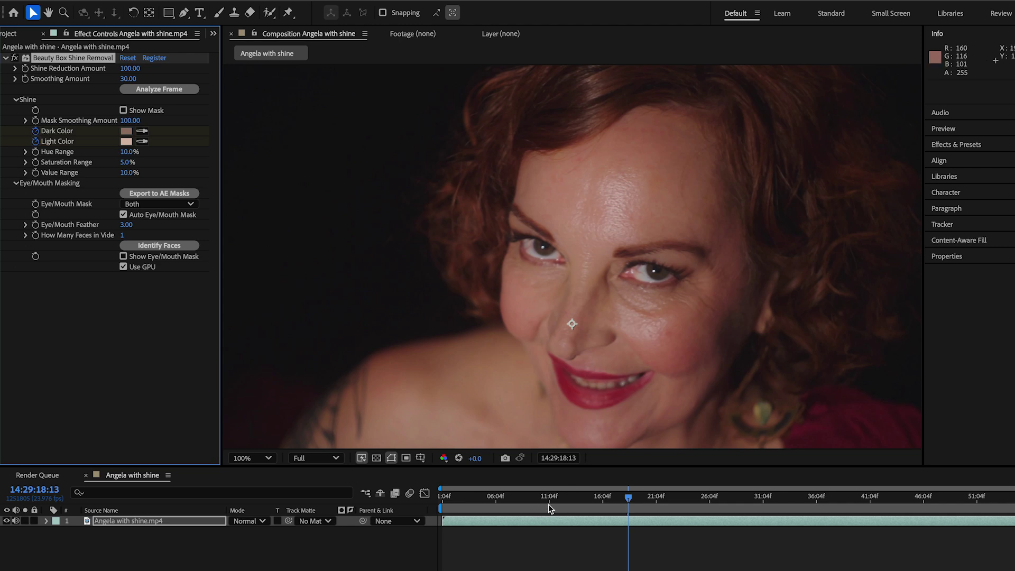
left_click(497, 498)
key("space")
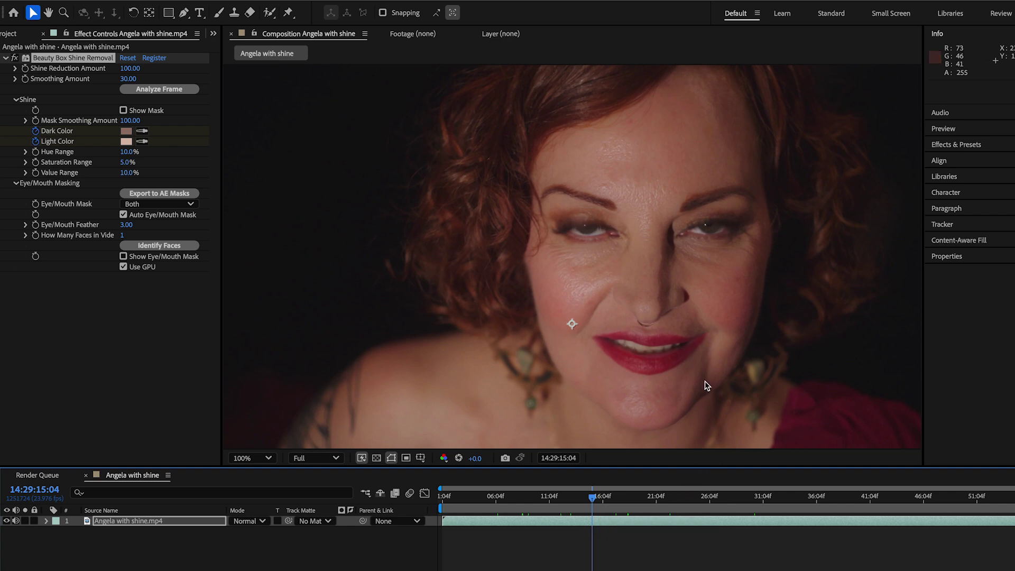
left_click(609, 496)
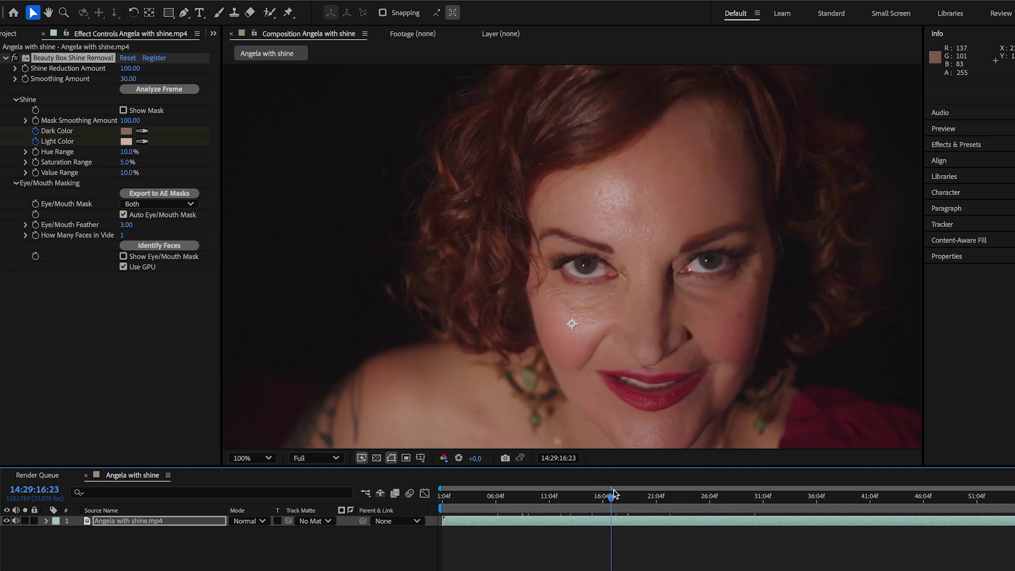
left_click(165, 246)
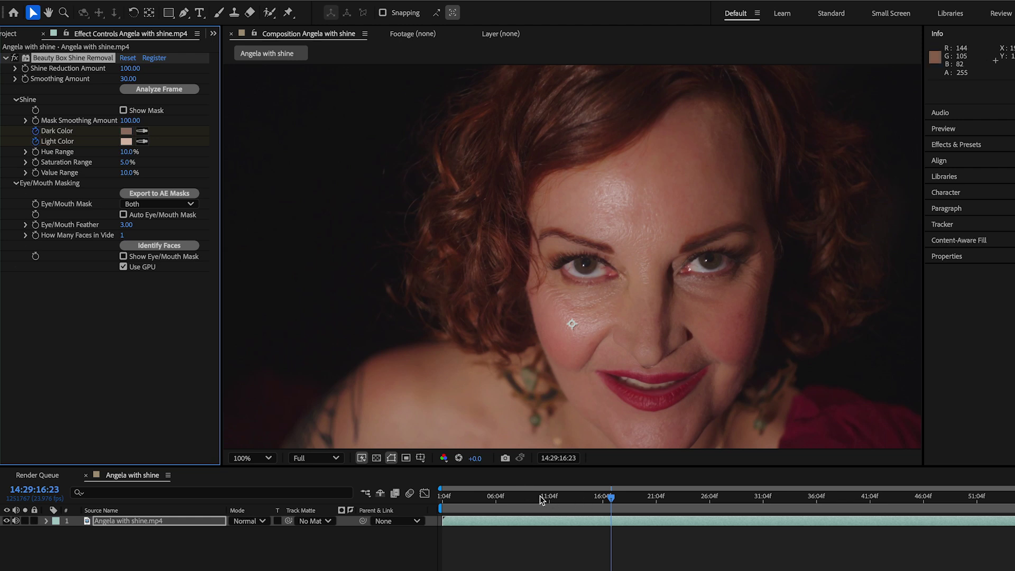
Show the white eye/mouth mask alone and scrub the clip to check it while toggling auto masking.
left_click(124, 256)
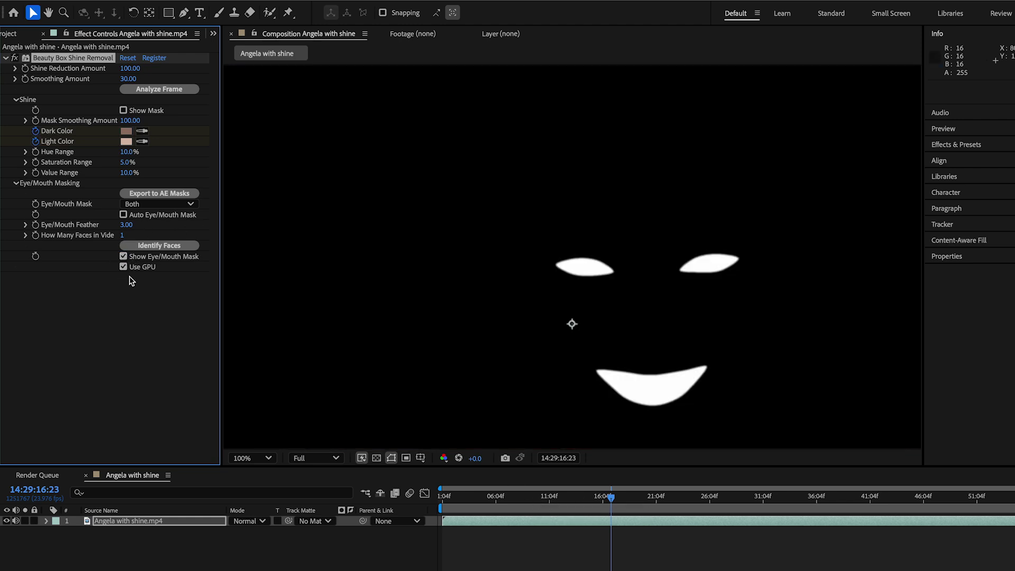
left_click(602, 498)
left_click_drag(603, 499, 529, 489)
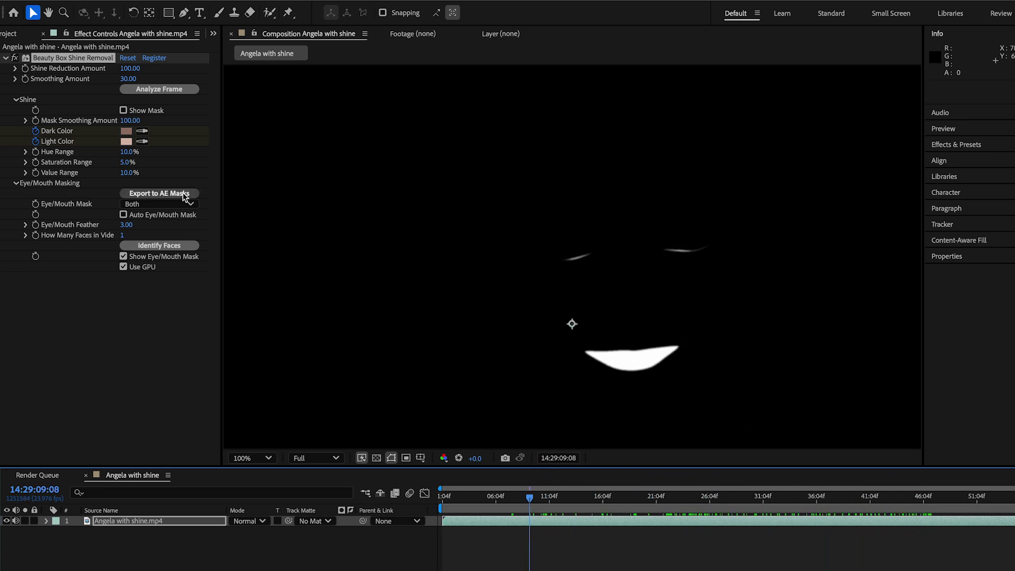
left_click(124, 215)
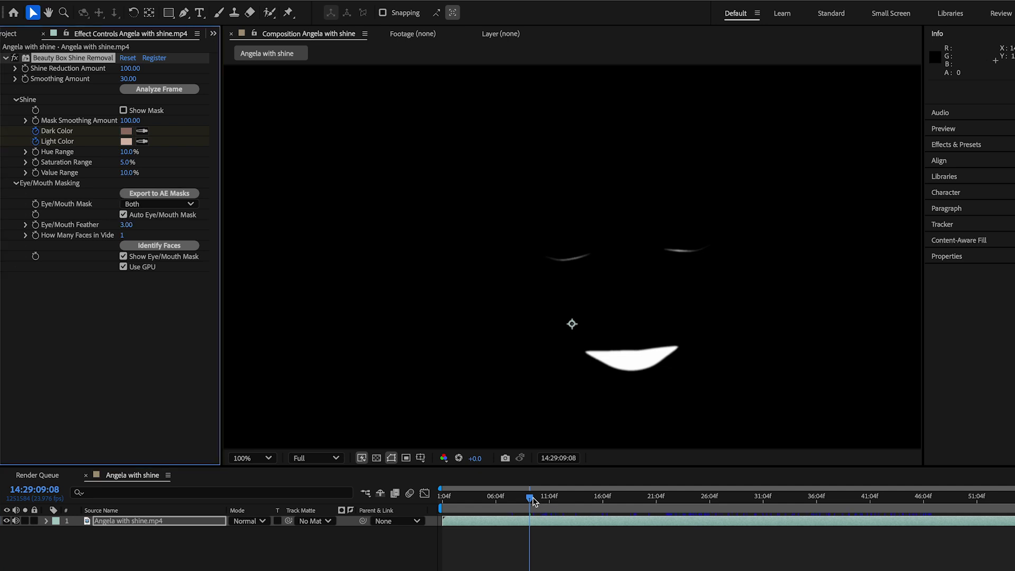
left_click_drag(534, 496, 492, 498)
Turn Auto Eye/Mouth Mask off, rerun Identify Faces, and export the face splines as AE masks.
left_click(123, 215)
left_click(145, 246)
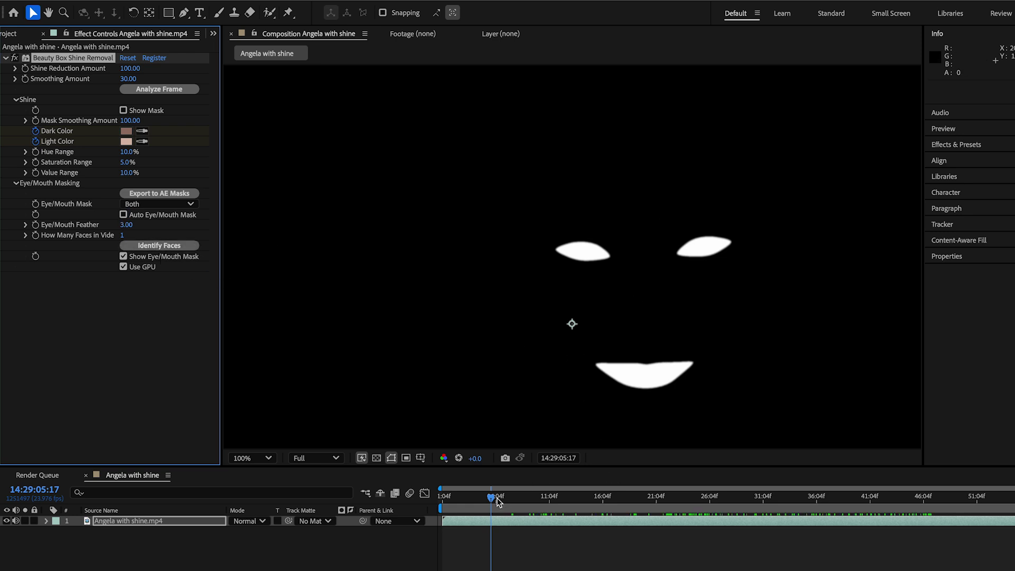
left_click_drag(493, 497, 468, 497)
left_click(173, 245)
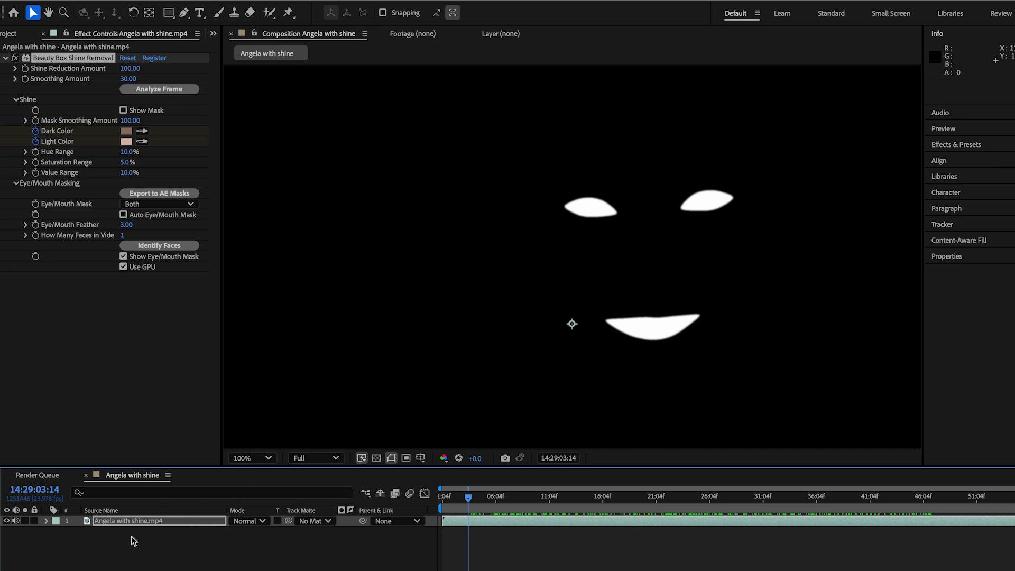
left_click(175, 194)
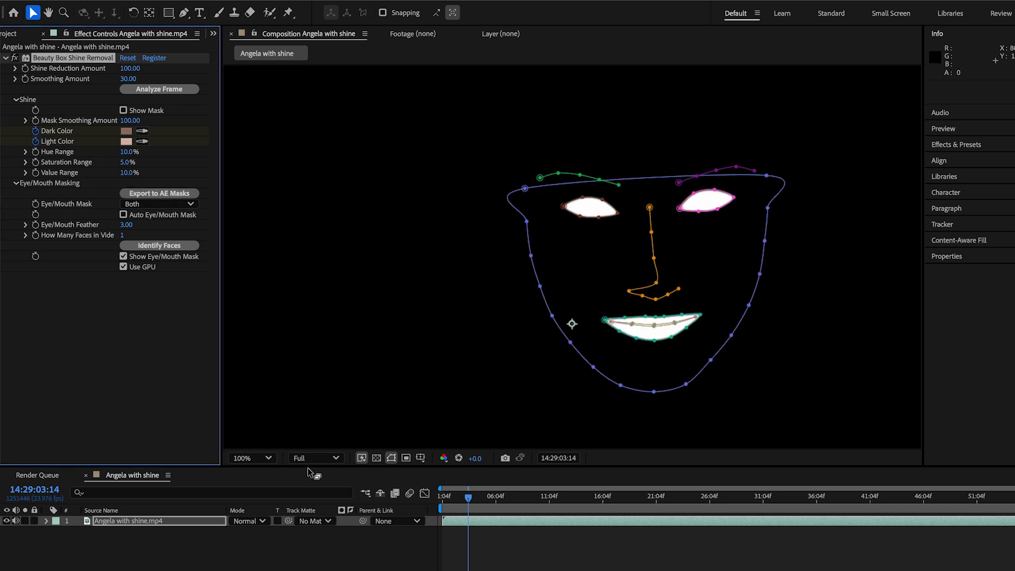
Enlarge the timeline, expand the layer to list its exported masks, and untick Show Eye/Mouth Mask.
left_click_drag(309, 467, 324, 327)
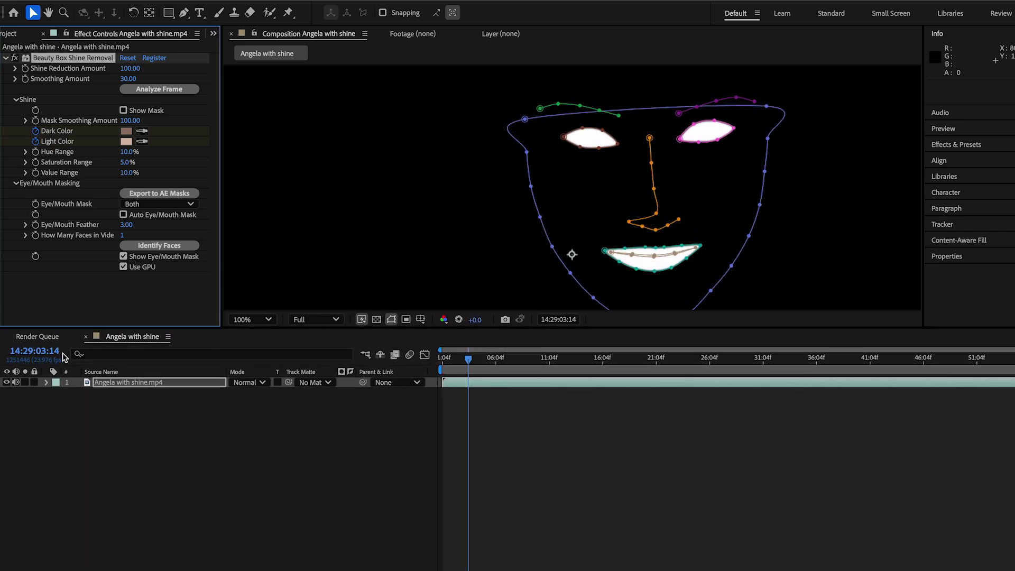
left_click(46, 382)
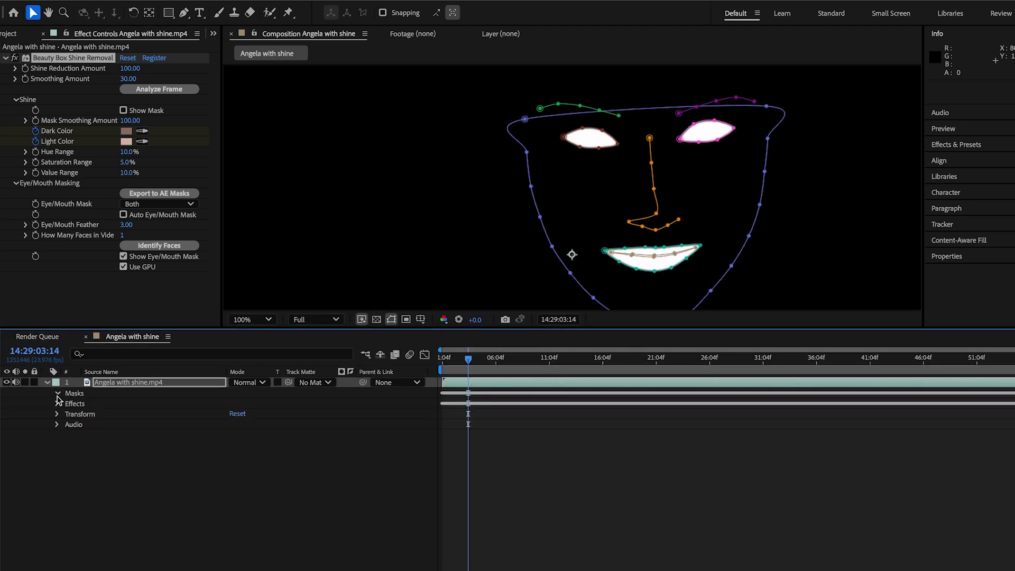
left_click(58, 394)
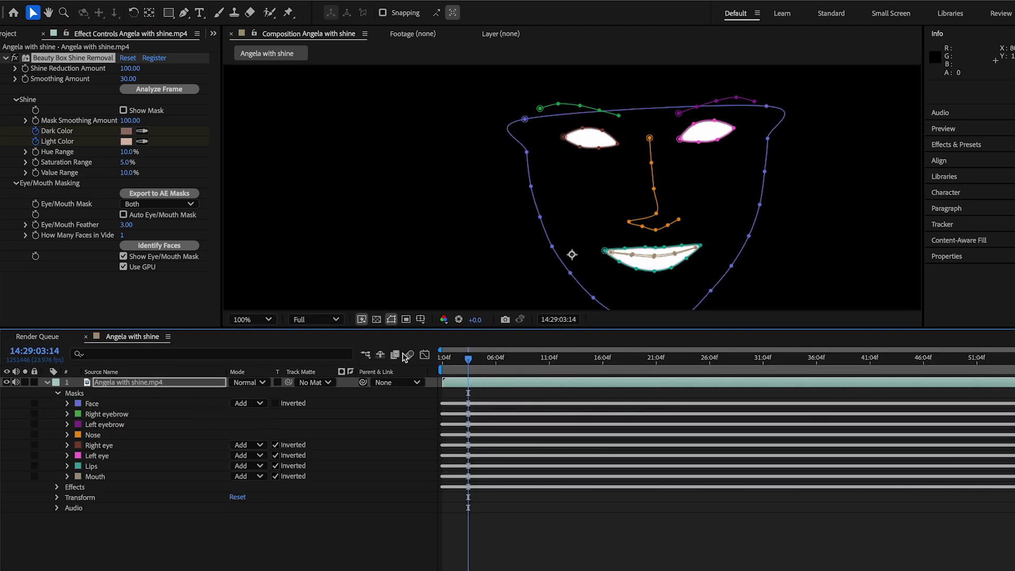
left_click(123, 256)
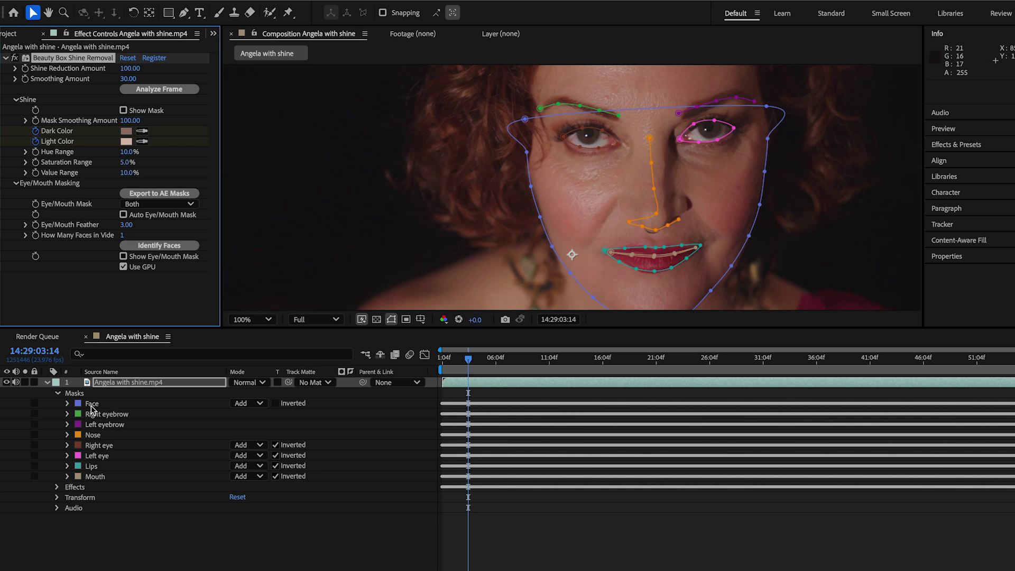
Select and delete the Face mask, then the Nose mask.
left_click(92, 405)
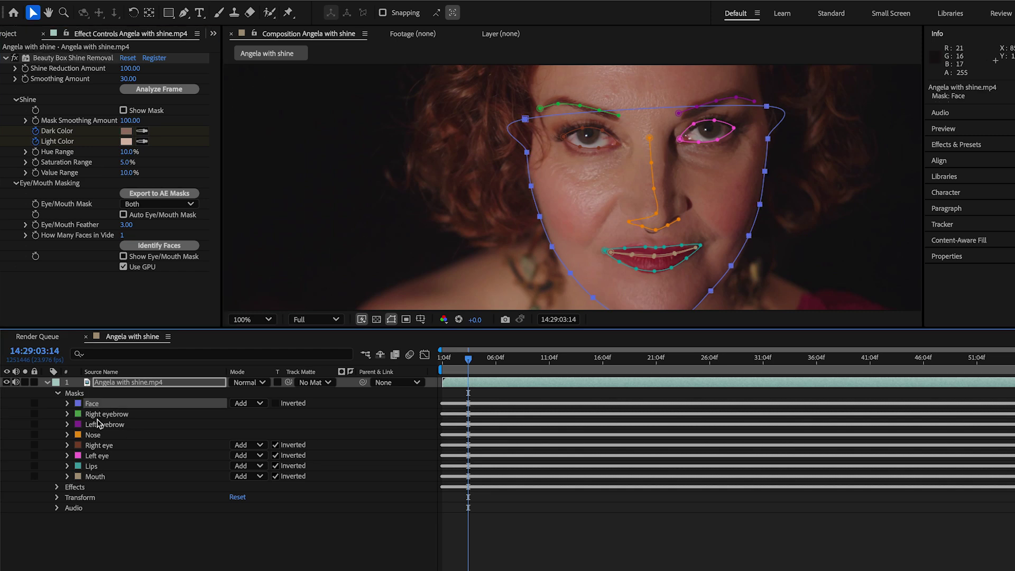
key("Delete")
left_click(93, 424)
key("Delete")
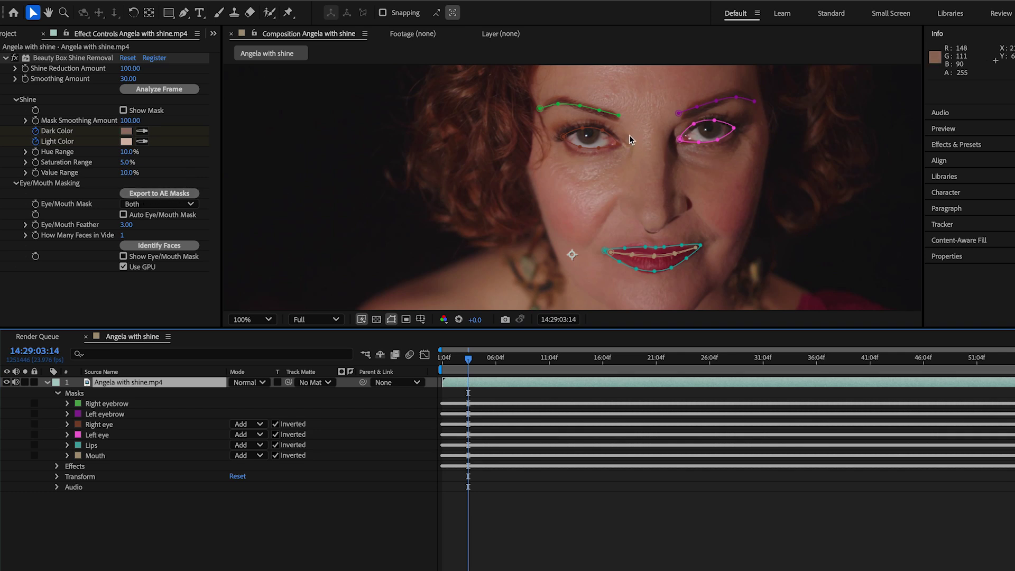
left_click(161, 244)
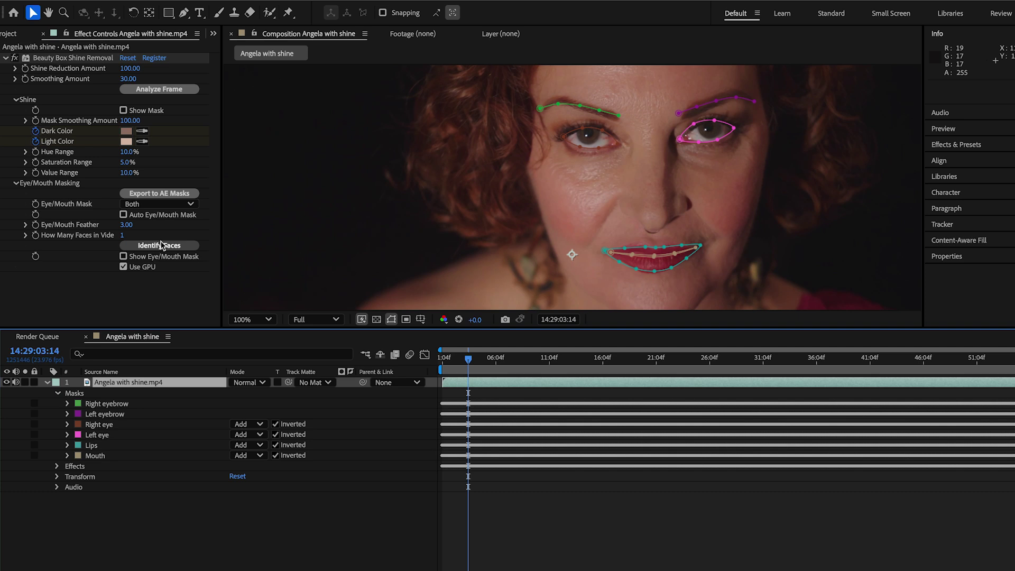
left_click(161, 244)
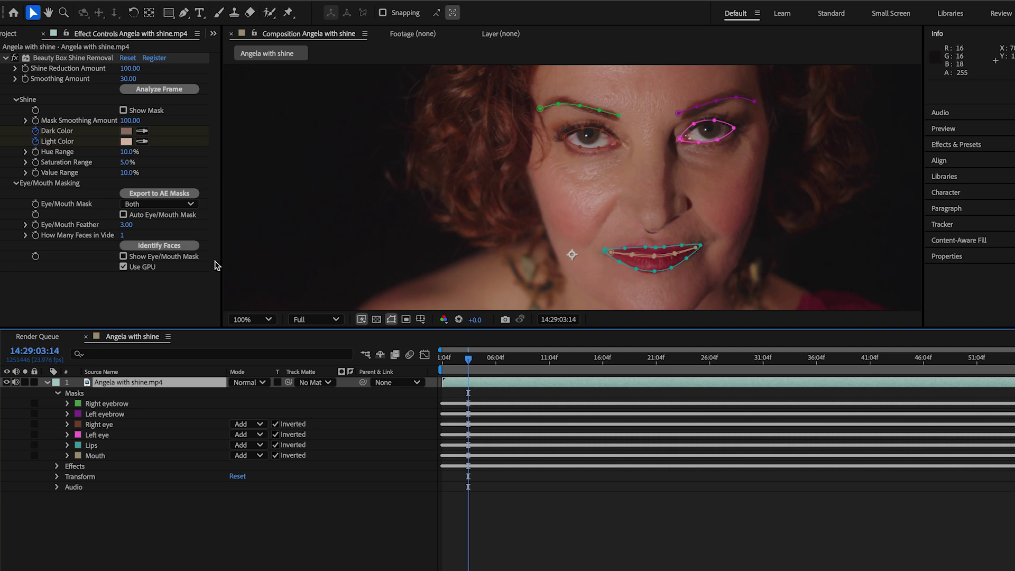